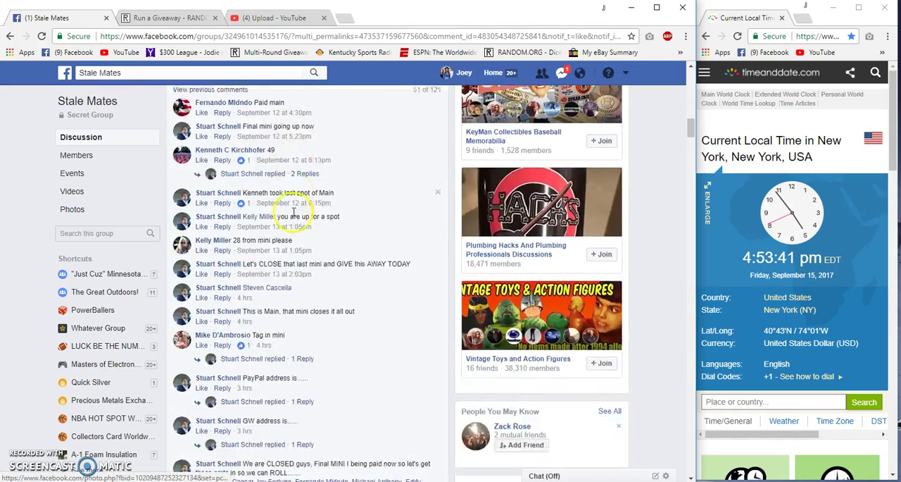
{"action": "scroll", "coordinate": [294, 210], "scroll_direction": "down", "scroll_amount": 5}
{"action": "scroll", "coordinate": [295, 209], "scroll_direction": "down", "scroll_amount": 5}
{"action": "scroll", "coordinate": [294, 209], "scroll_direction": "down", "scroll_amount": 4}
{"action": "scroll", "coordinate": [295, 210], "scroll_direction": "down", "scroll_amount": 2}
{"action": "scroll", "coordinate": [294, 224], "scroll_direction": "down", "scroll_amount": 5}
{"action": "scroll", "coordinate": [295, 224], "scroll_direction": "down", "scroll_amount": 4}
{"action": "scroll", "coordinate": [295, 223], "scroll_direction": "down", "scroll_amount": 2}
{"action": "scroll", "coordinate": [294, 224], "scroll_direction": "up", "scroll_amount": 6}
{"action": "scroll", "coordinate": [294, 224], "scroll_direction": "up", "scroll_amount": 5}
{"action": "scroll", "coordinate": [294, 224], "scroll_direction": "up", "scroll_amount": 2}
{"action": "scroll", "coordinate": [294, 224], "scroll_direction": "up", "scroll_amount": 4}
{"action": "scroll", "coordinate": [294, 224], "scroll_direction": "up", "scroll_amount": 2}
{"action": "scroll", "coordinate": [295, 224], "scroll_direction": "up", "scroll_amount": 1}
{"action": "scroll", "coordinate": [294, 224], "scroll_direction": "up", "scroll_amount": 5}
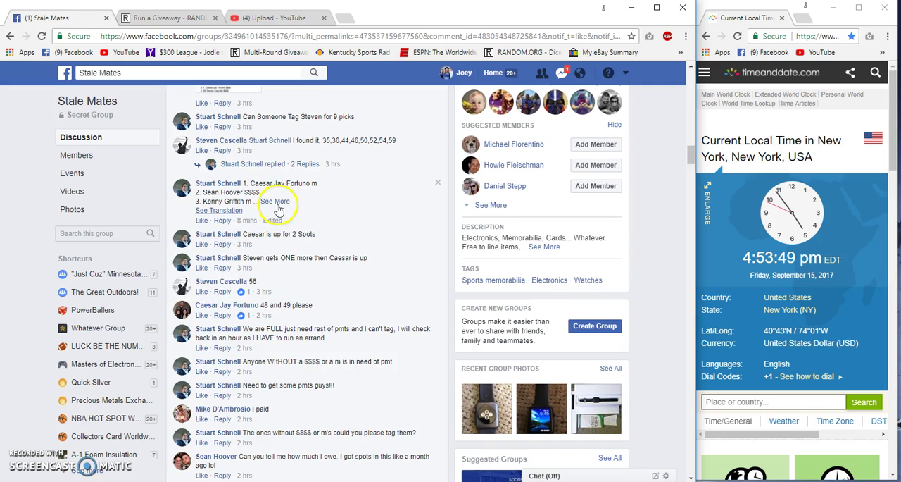
Expand the organiser's numbered list of 60 entries and copy it.
{"action": "left_click", "coordinate": [275, 201]}
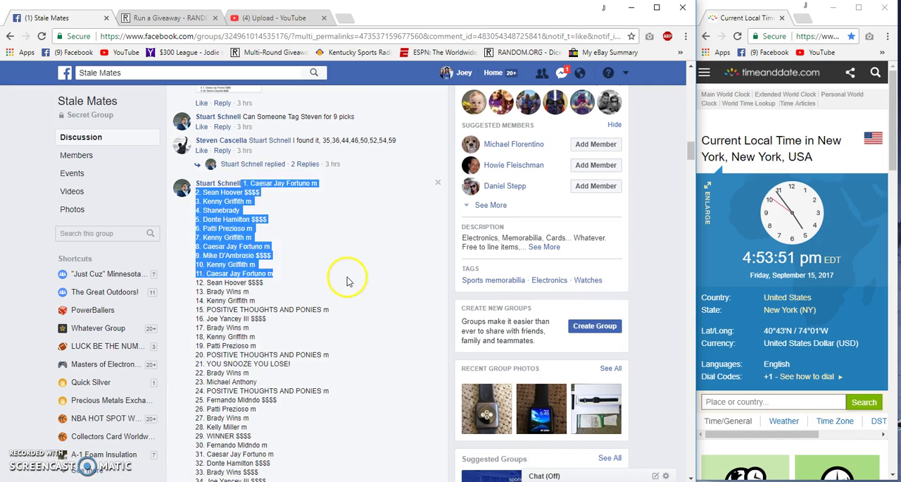
{"action": "scroll", "coordinate": [347, 280], "scroll_direction": "down", "scroll_amount": 5}
{"action": "scroll", "coordinate": [347, 280], "scroll_direction": "down", "scroll_amount": 5}
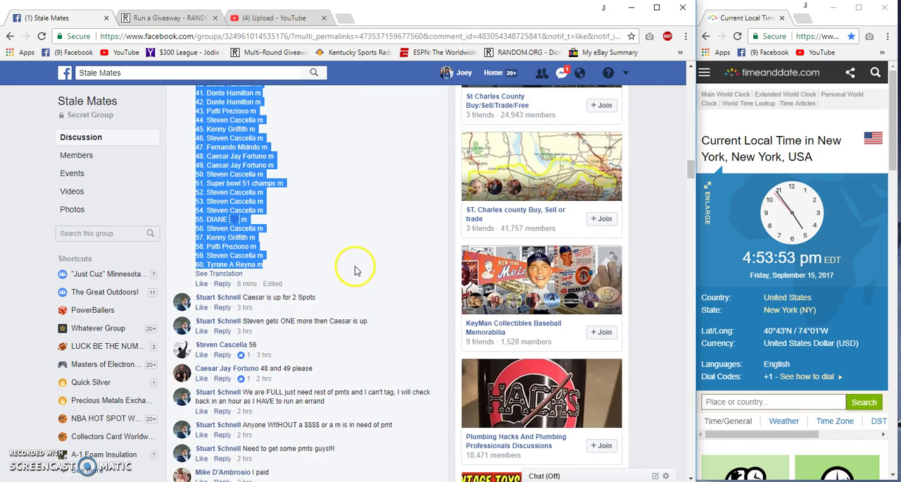
{"action": "right_click", "coordinate": [253, 232]}
{"action": "key", "text": "Escape"}
{"action": "scroll", "coordinate": [257, 255], "scroll_direction": "down", "scroll_amount": 10}
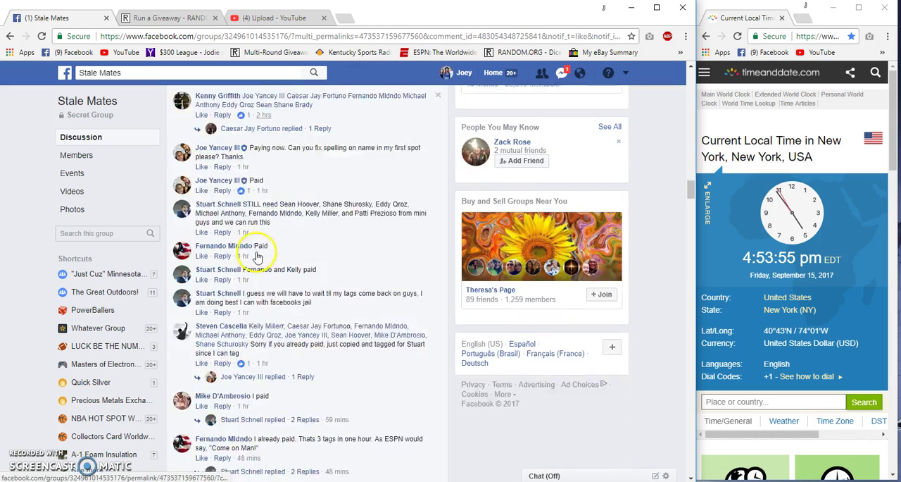
{"action": "scroll", "coordinate": [258, 255], "scroll_direction": "down", "scroll_amount": 5}
{"action": "scroll", "coordinate": [257, 255], "scroll_direction": "down", "scroll_amount": 5}
{"action": "scroll", "coordinate": [257, 255], "scroll_direction": "down", "scroll_amount": 5}
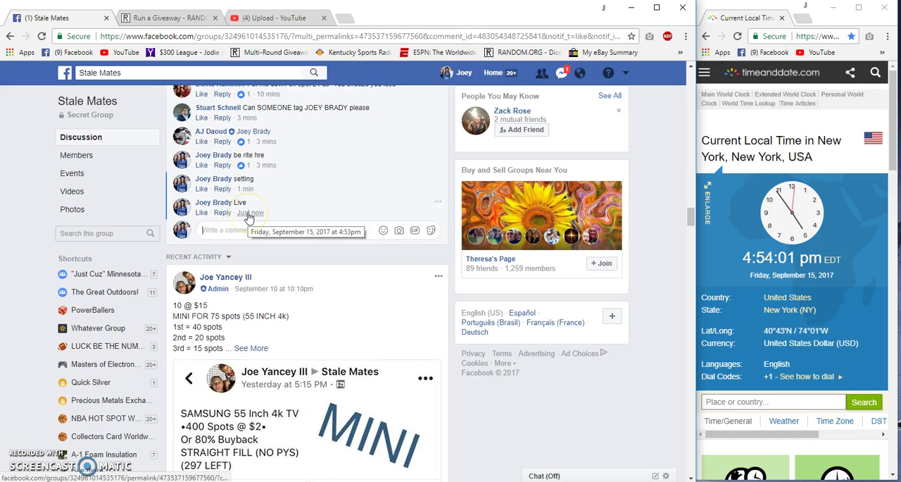
Paste the 60 copied entries into the RANDOM.ORG giveaway entries box.
{"action": "left_click", "coordinate": [169, 17]}
{"action": "right_click", "coordinate": [145, 265]}
{"action": "left_click", "coordinate": [174, 331]}
Roll 2d6 to set the giveaway to 7 rounds and begin it.
{"action": "left_click", "coordinate": [638, 203]}
{"action": "left_click", "coordinate": [600, 239]}
{"action": "left_click", "coordinate": [489, 215]}
{"action": "left_click", "coordinate": [98, 428]}
{"action": "left_click", "coordinate": [459, 214]}
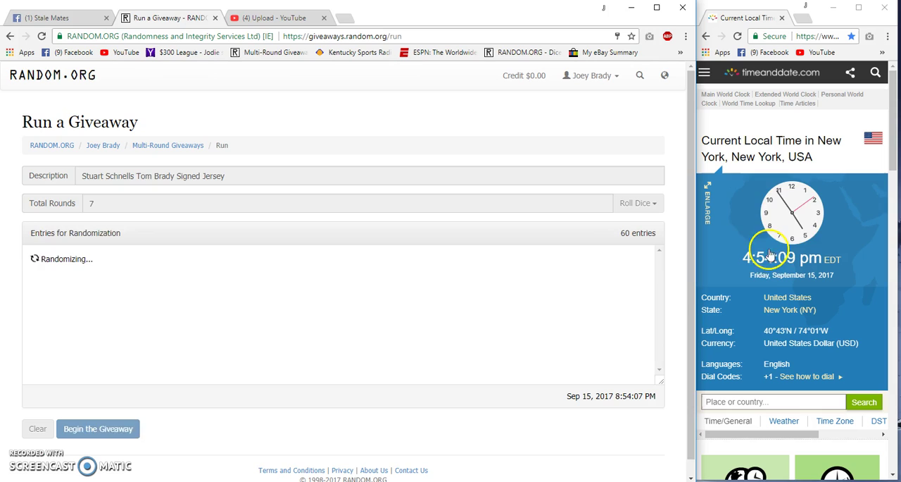
{"action": "scroll", "coordinate": [159, 345], "scroll_direction": "down", "scroll_amount": 5}
{"action": "scroll", "coordinate": [171, 366], "scroll_direction": "down", "scroll_amount": 5}
Draw giveaway rounds two through six.
{"action": "left_click_drag", "start_coordinate": [137, 364], "coordinate": [167, 371]}
{"action": "scroll", "coordinate": [104, 310], "scroll_direction": "up", "scroll_amount": 10}
{"action": "left_click", "coordinate": [84, 428]}
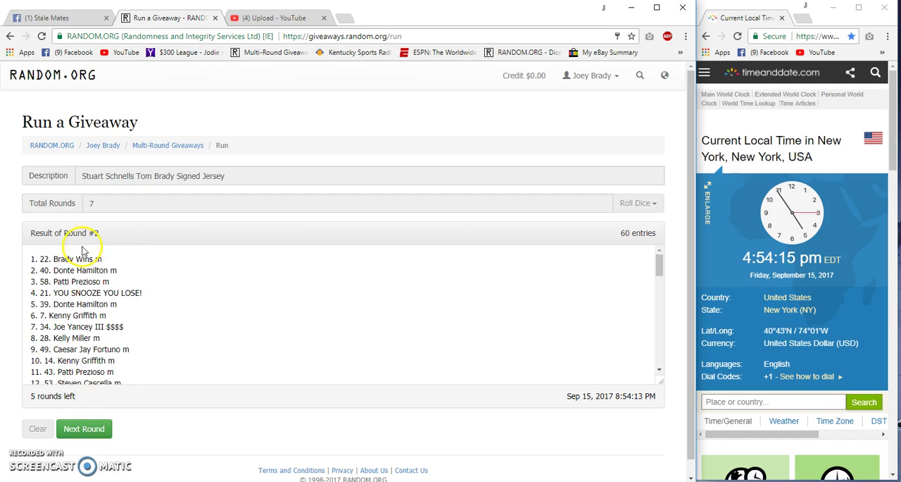
{"action": "left_click", "coordinate": [84, 428]}
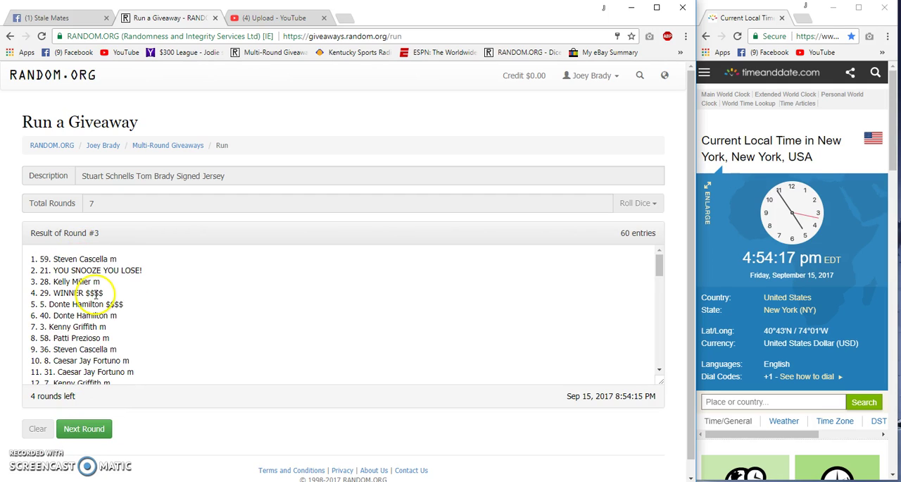
{"action": "left_click", "coordinate": [84, 428]}
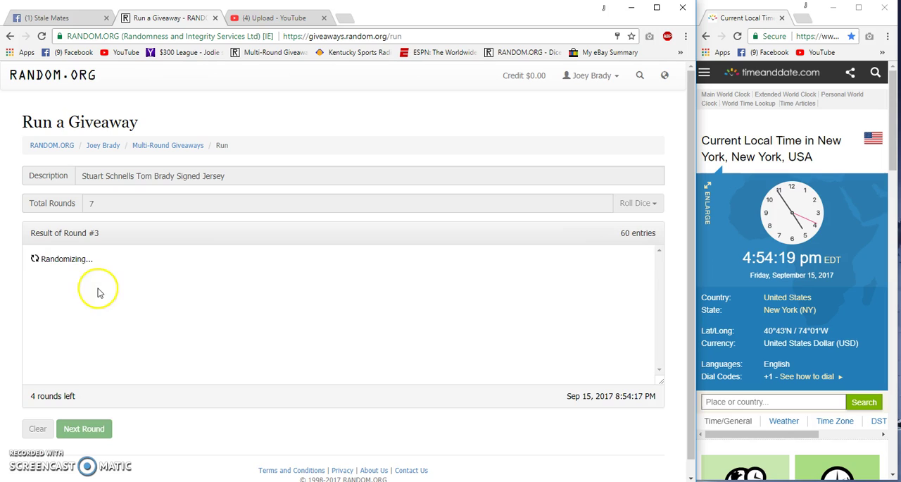
{"action": "left_click", "coordinate": [84, 429]}
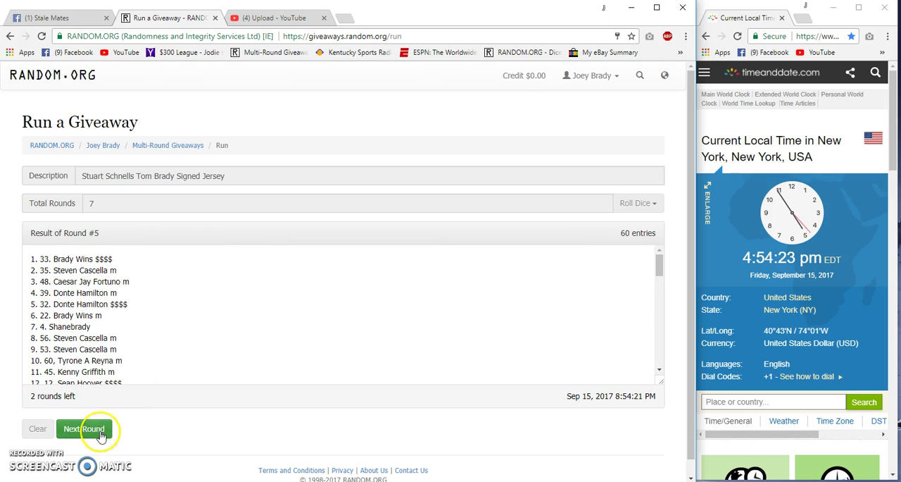
{"action": "left_click", "coordinate": [83, 428]}
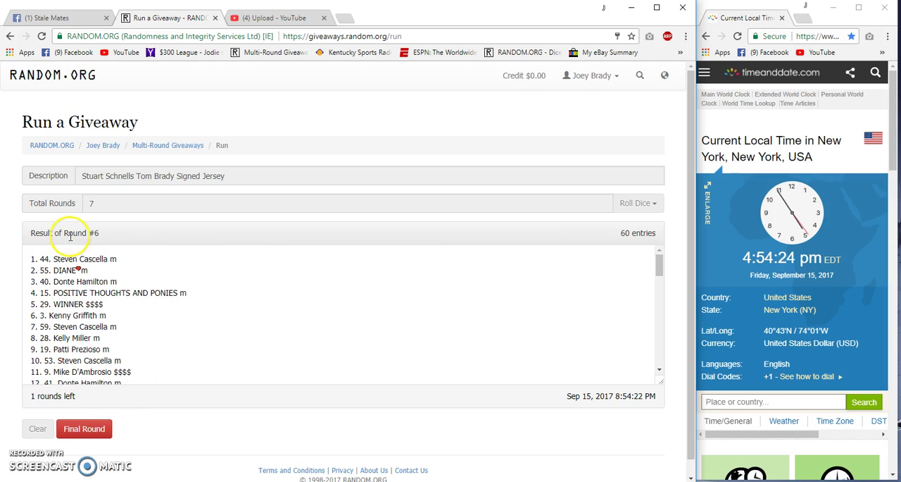
Comment 'Good Luck Final Roll' in the group, then draw the seventh round.
{"action": "left_click", "coordinate": [41, 17]}
{"action": "type", "text": "Good Luck Final Roll"}
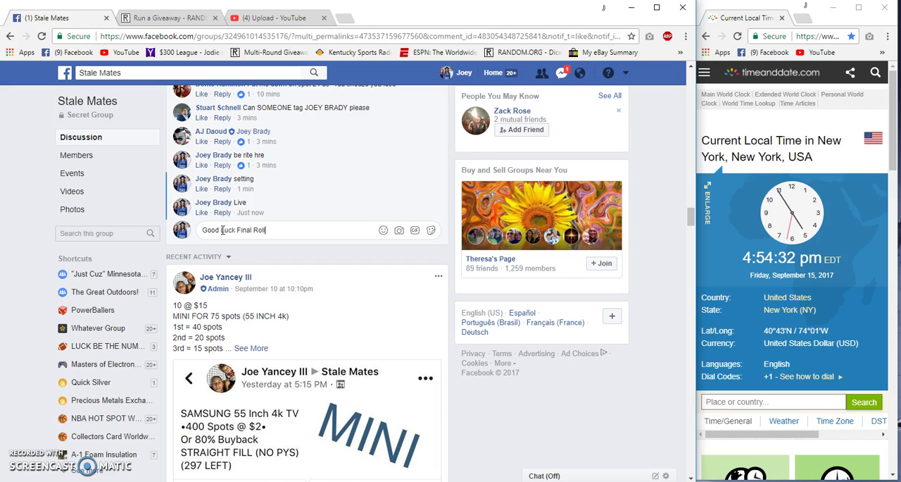
{"action": "key", "text": "Return"}
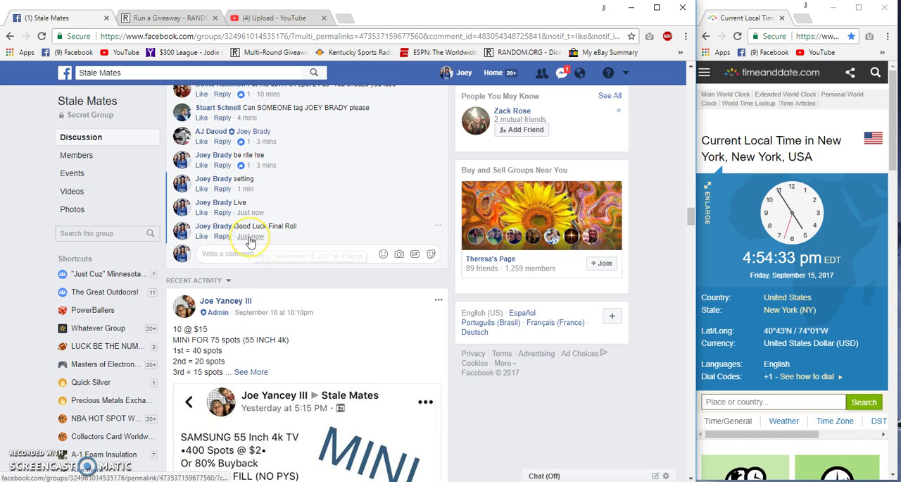
{"action": "left_click", "coordinate": [163, 18]}
{"action": "left_click", "coordinate": [85, 427]}
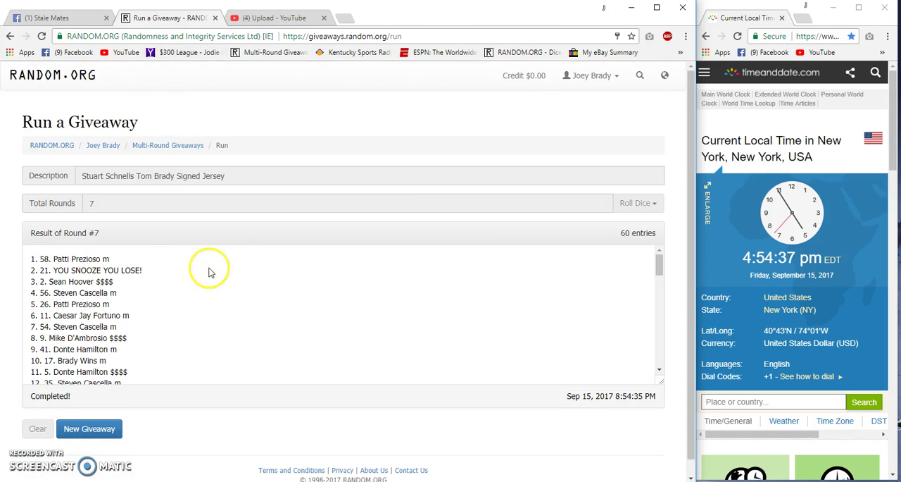
{"action": "left_click_drag", "start_coordinate": [110, 259], "coordinate": [10, 259]}
{"action": "left_click", "coordinate": [68, 258]}
{"action": "left_click_drag", "start_coordinate": [108, 259], "coordinate": [9, 258]}
Open the seven-round giveaway's verification page in a new tab.
{"action": "right_click", "coordinate": [42, 259]}
{"action": "left_click", "coordinate": [141, 281]}
{"action": "scroll", "coordinate": [103, 342], "scroll_direction": "down", "scroll_amount": 10}
{"action": "scroll", "coordinate": [103, 341], "scroll_direction": "down", "scroll_amount": 10}
{"action": "scroll", "coordinate": [103, 341], "scroll_direction": "down", "scroll_amount": 5}
{"action": "left_click", "coordinate": [107, 368]}
{"action": "scroll", "coordinate": [324, 218], "scroll_direction": "down", "scroll_amount": 5}
{"action": "scroll", "coordinate": [324, 218], "scroll_direction": "up", "scroll_amount": 4}
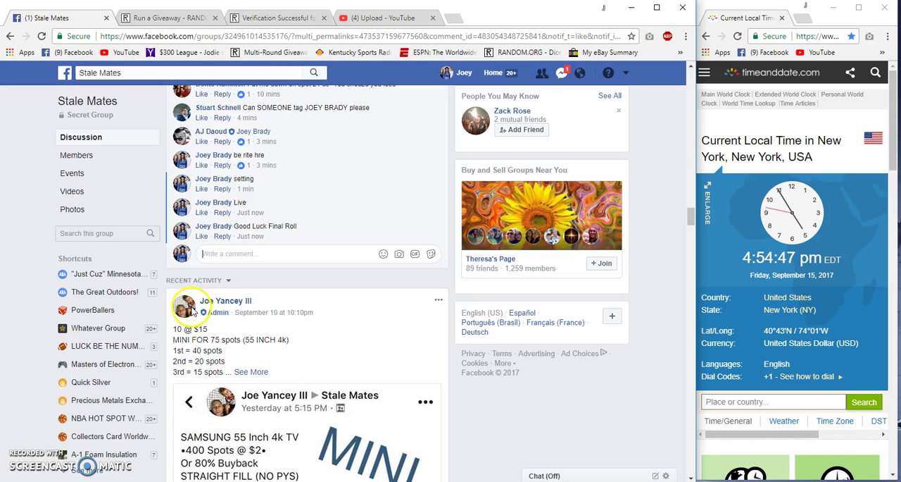